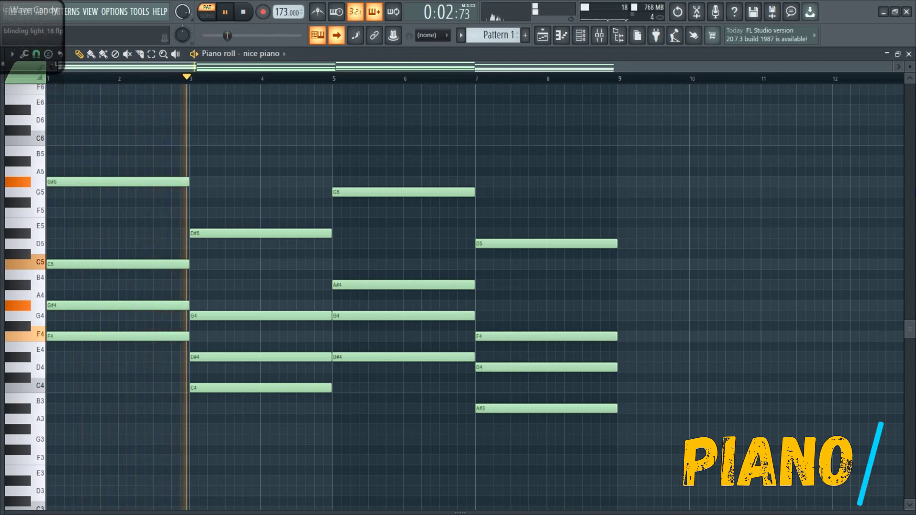
scroll(625, 226, "up", 2, "ctrl")
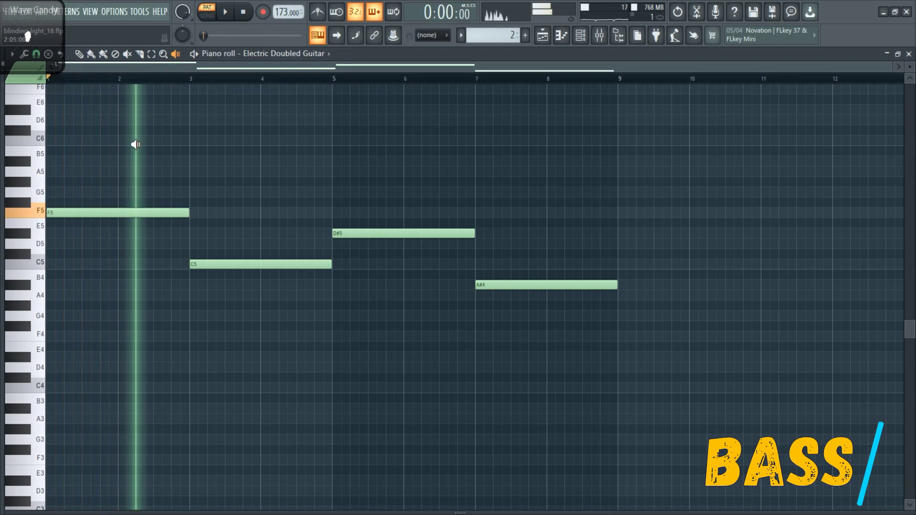
Audition the opening bass notes, then the D#5 and A#4 notes, with the playback tool
left_click_drag(135, 144, 240, 142)
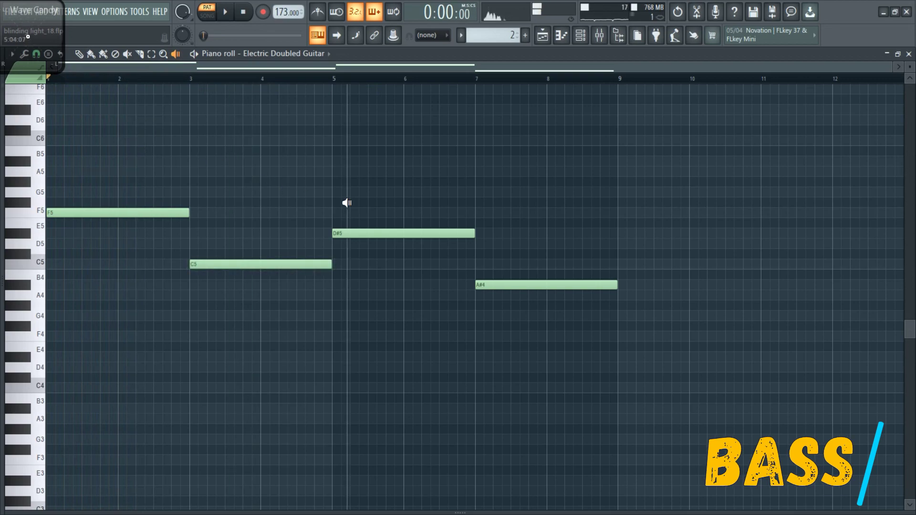
left_click(397, 148)
left_click(550, 213)
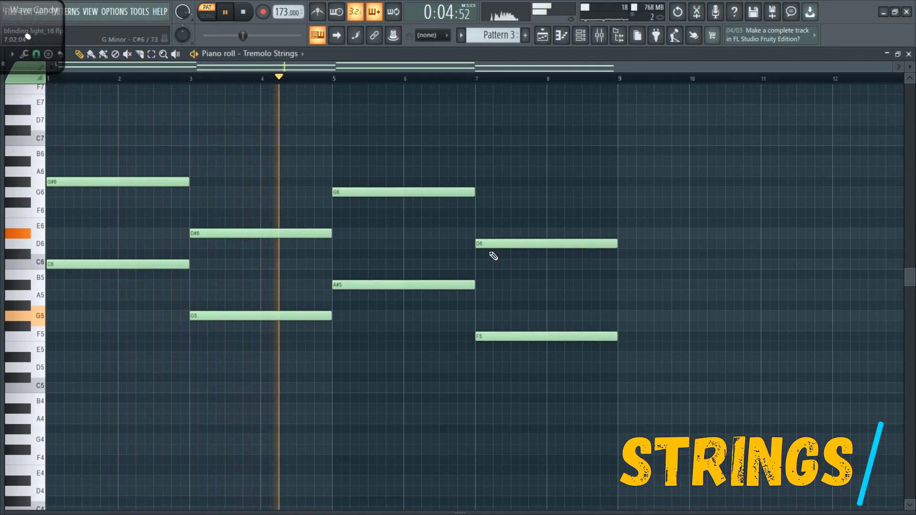
scroll(476, 245, "up", 1)
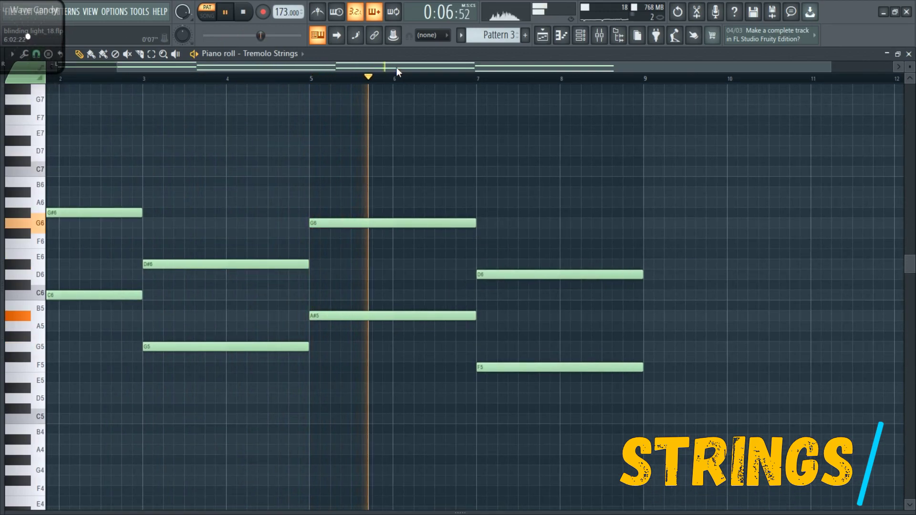
left_click_drag(397, 72, 336, 72)
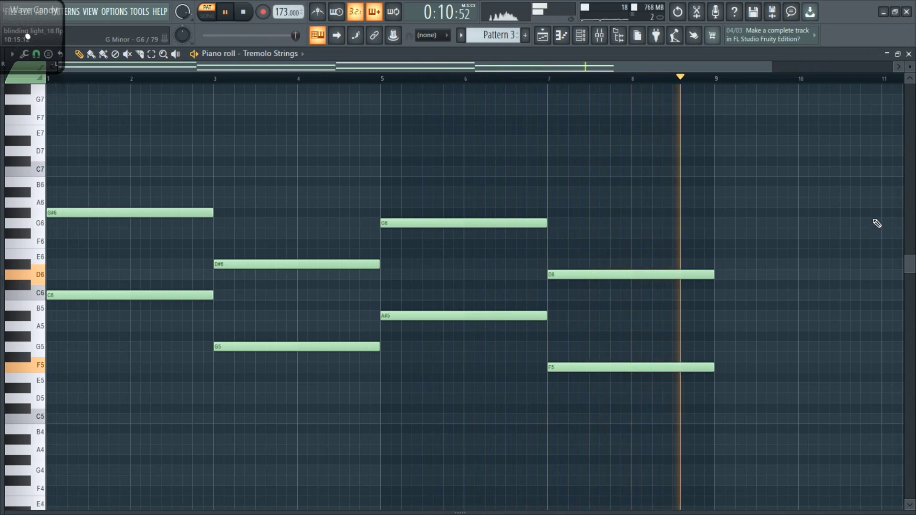
Show the Channel Rack over the Tremolo Strings piano roll
left_click(593, 33)
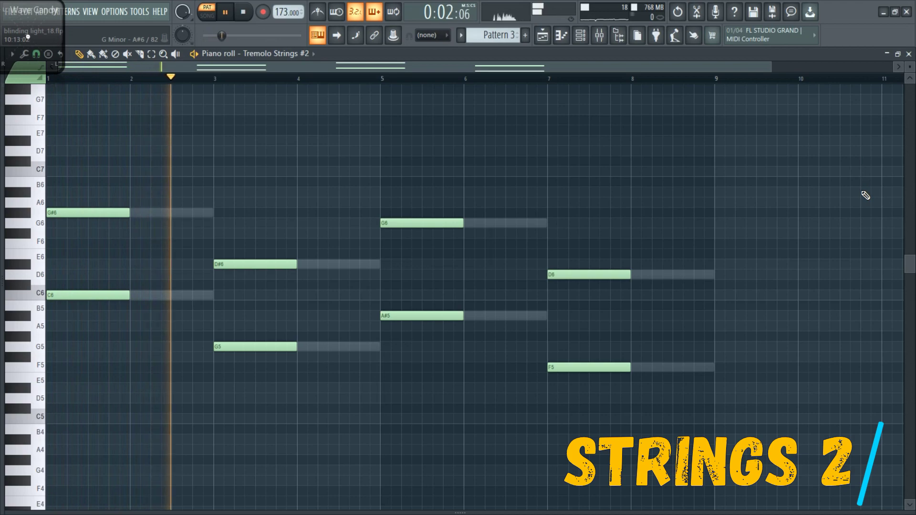
Inspect mixer track 2's ValhallaVintageVerb and Fruity Parametric EQ 2 settings
left_click(599, 35)
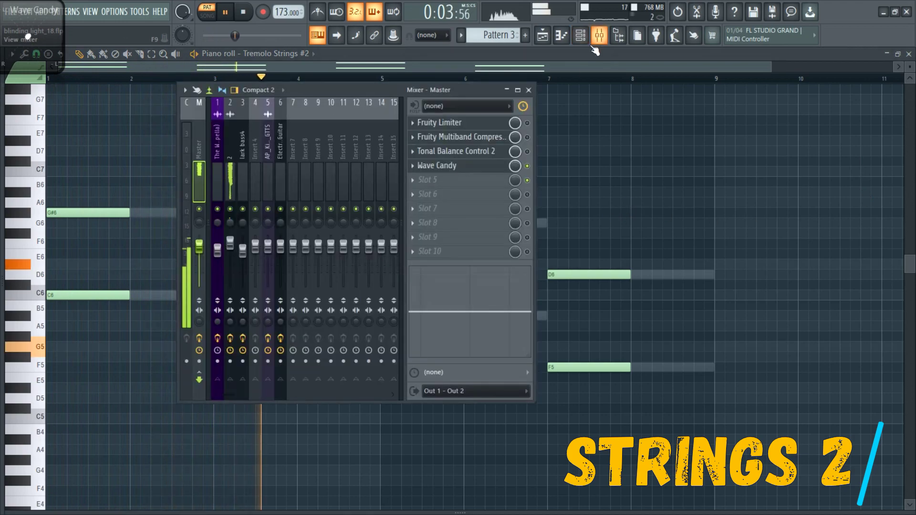
left_click(224, 187)
left_click(461, 127)
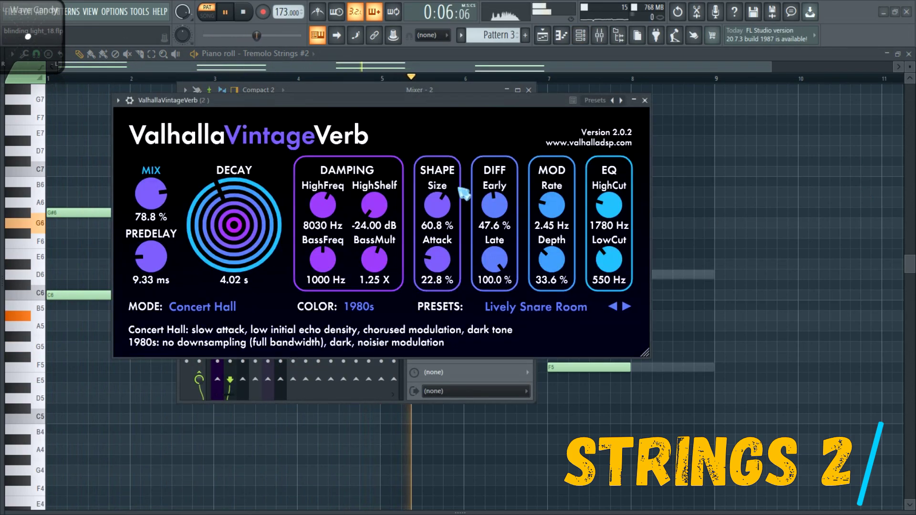
left_click(646, 101)
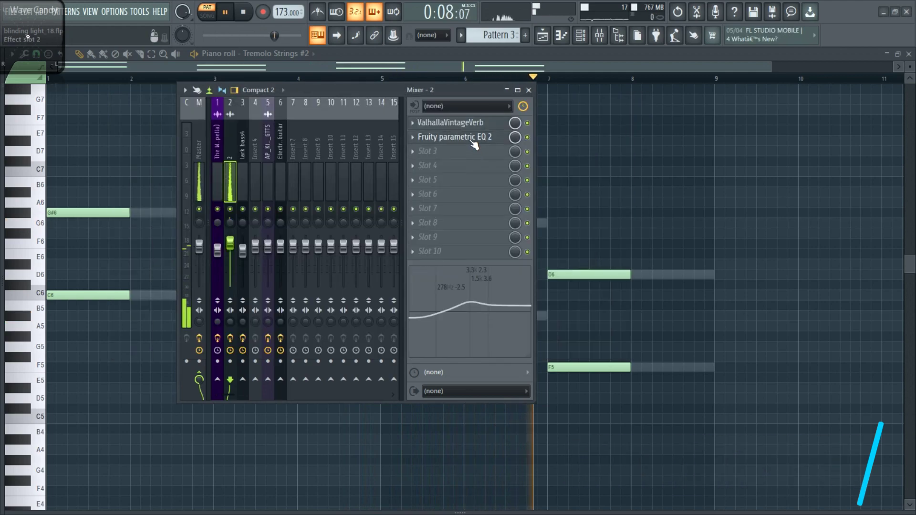
left_click(473, 143)
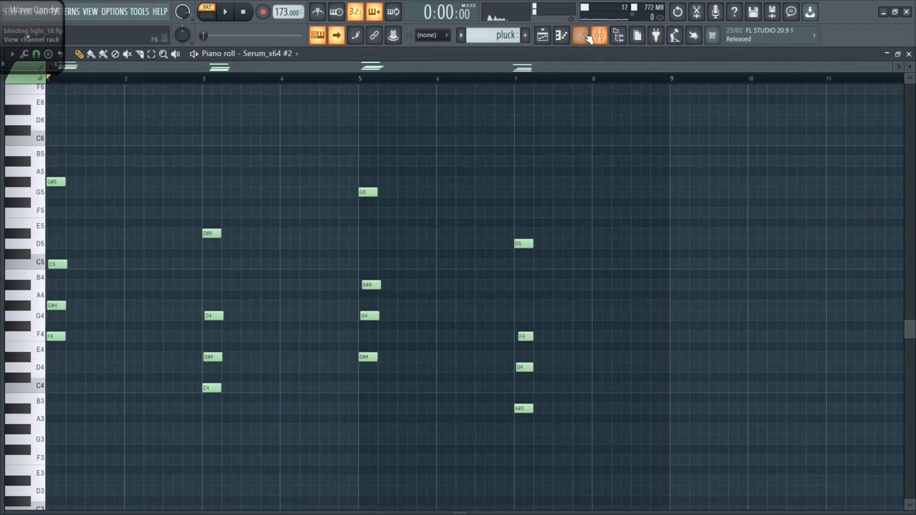
Bring up the Mixer while previewing the Serum chord stab pattern
left_click(586, 37)
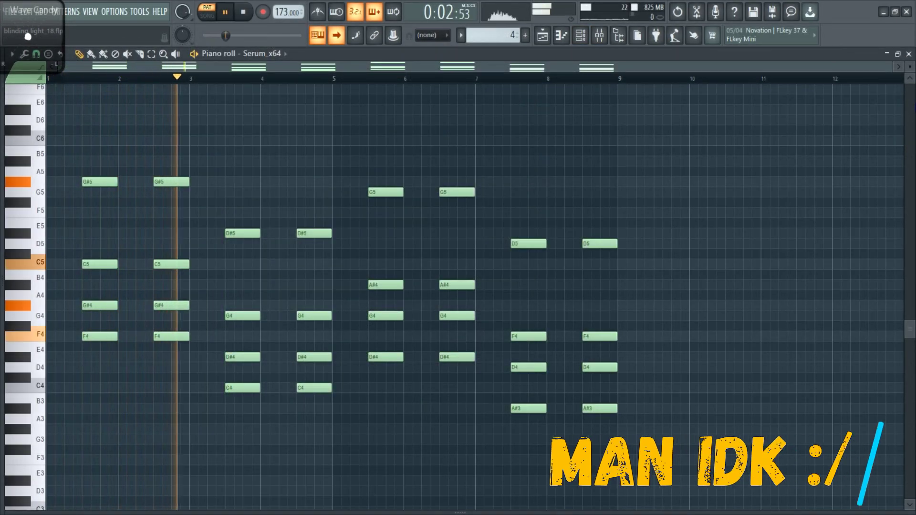
scroll(874, 150, "down", 1)
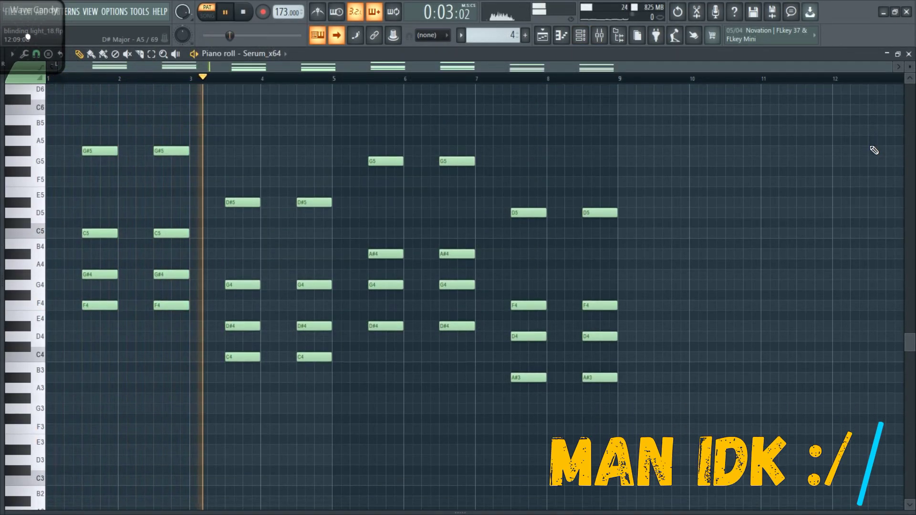
scroll(828, 205, "down", 1)
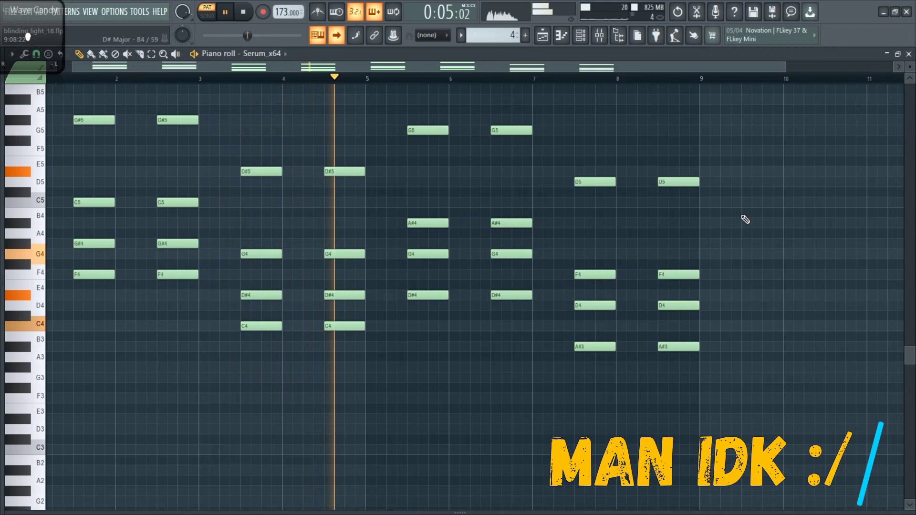
scroll(745, 220, "up", 1)
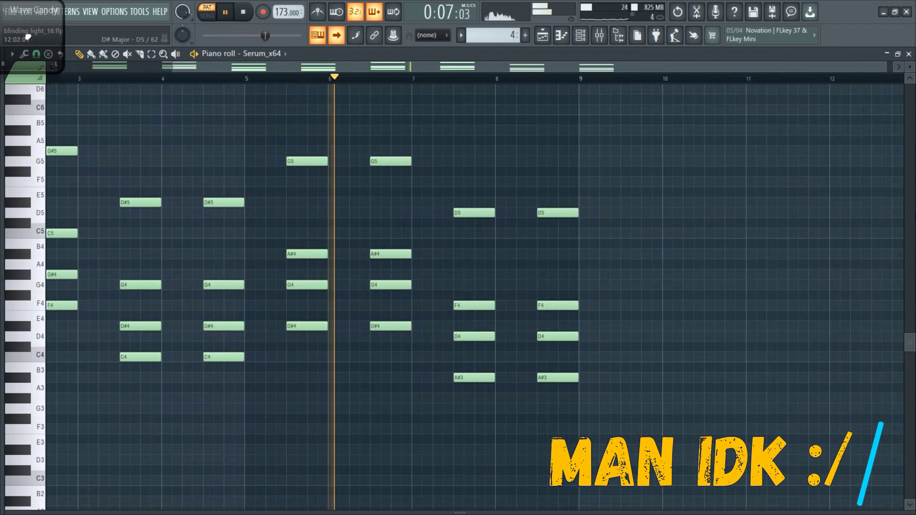
scroll(866, 214, "down", 1, "ctrl")
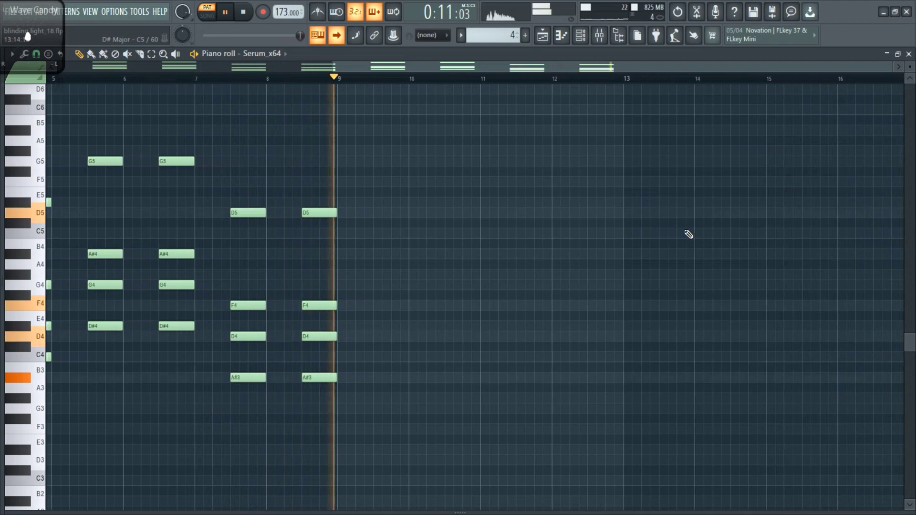
left_click(908, 55)
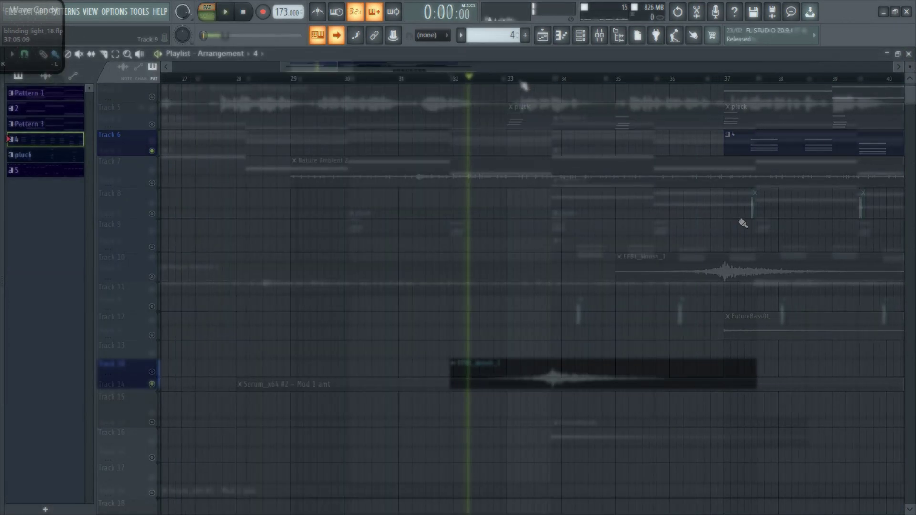
scroll(570, 203, "down", 5)
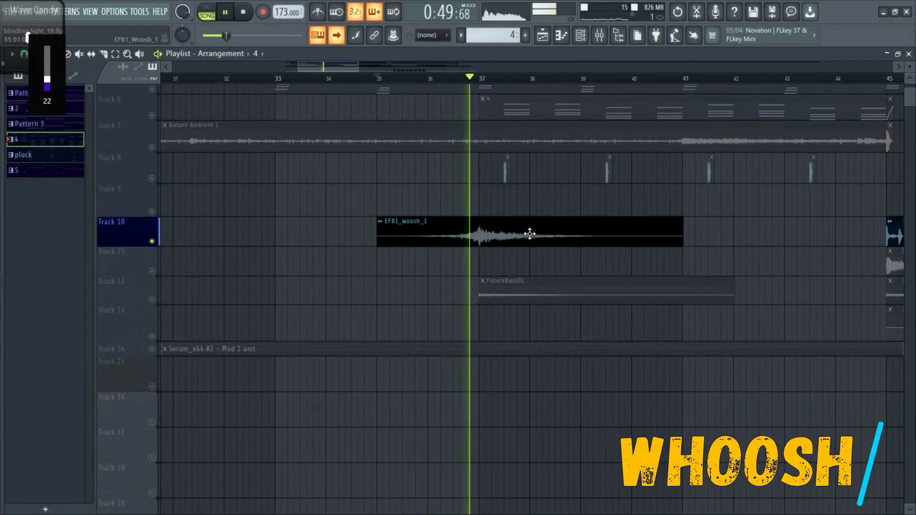
scroll(470, 246, "up", 2, "ctrl")
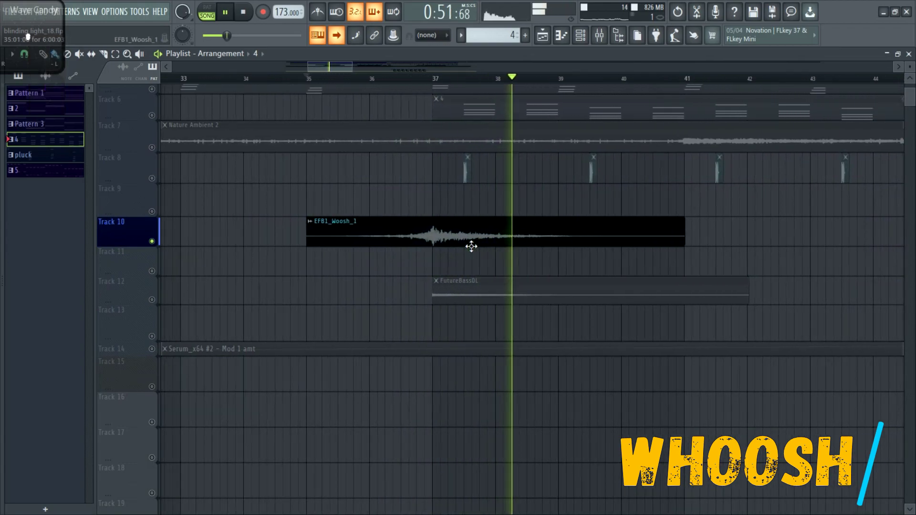
scroll(485, 250, "up", 1, "ctrl")
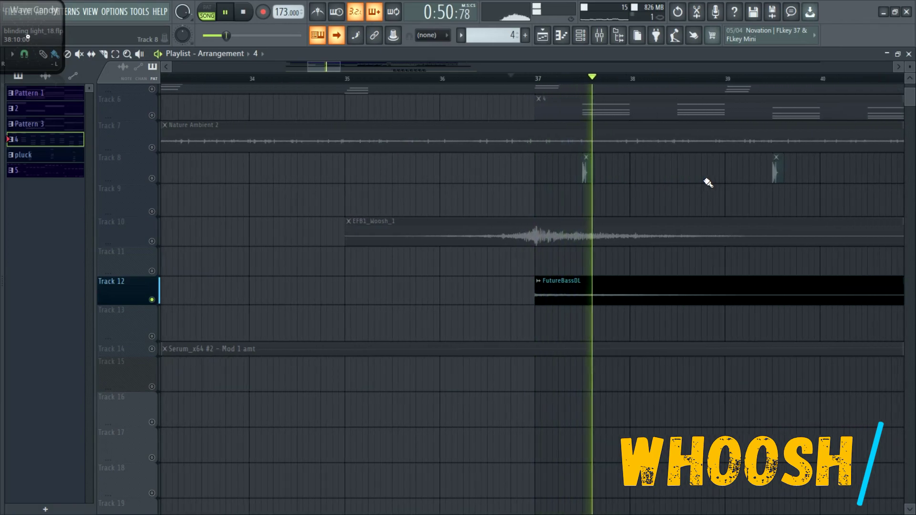
scroll(794, 231, "up", 1, "ctrl")
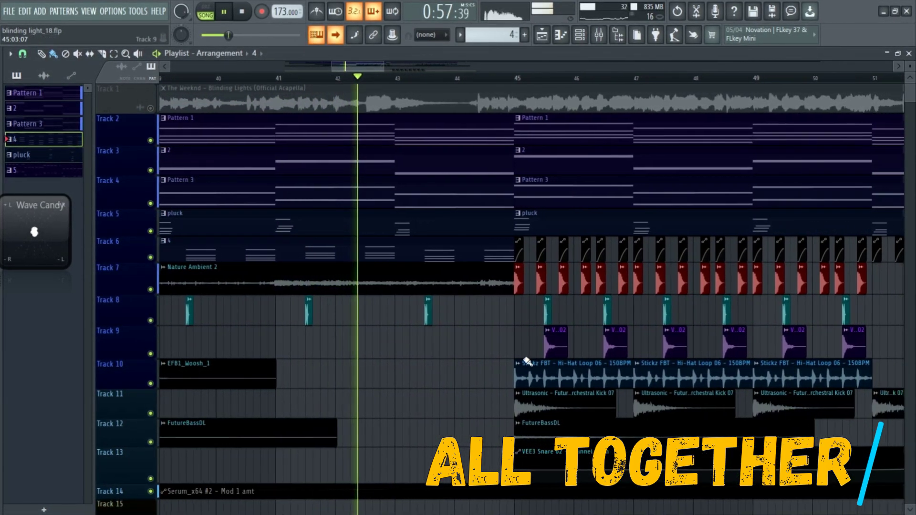
scroll(526, 362, "down", 2)
scroll(463, 401, "down", 2)
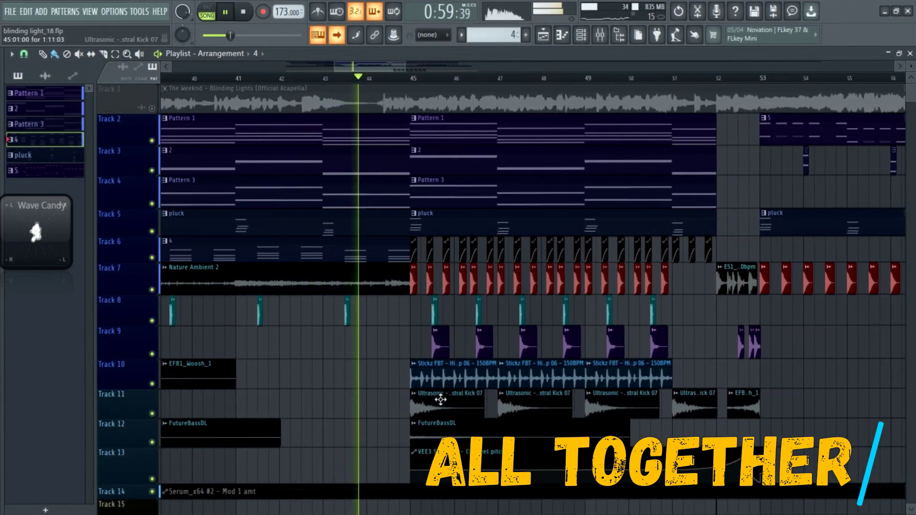
key("space")
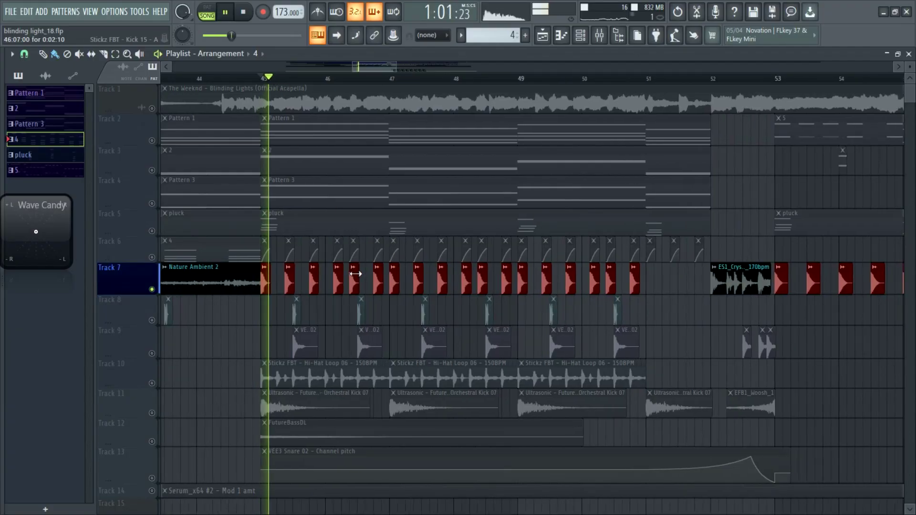
Solo the drum tracks, including Track 10's hi-hat loop and Track 11's kicks, and audition them
left_click(159, 325, "shift")
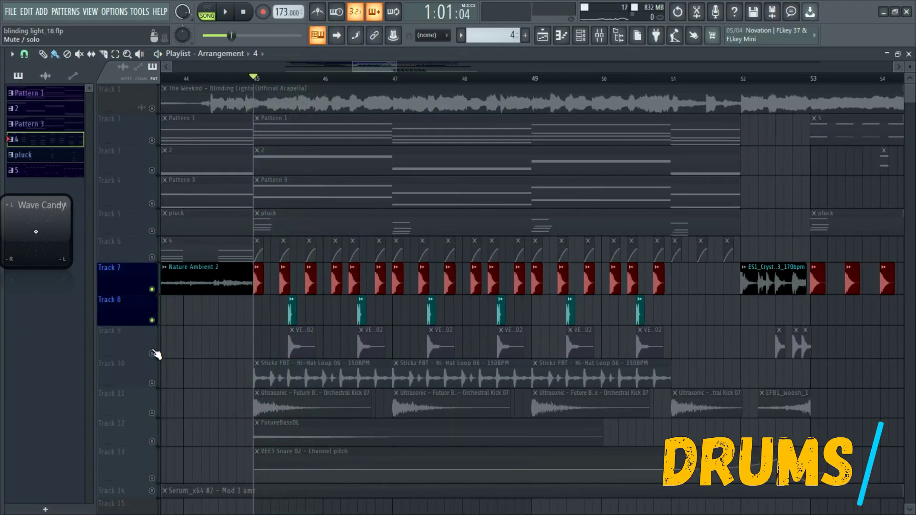
left_click(153, 357, "shift")
scroll(154, 361, "up", 1)
key("space")
scroll(333, 339, "down", 1)
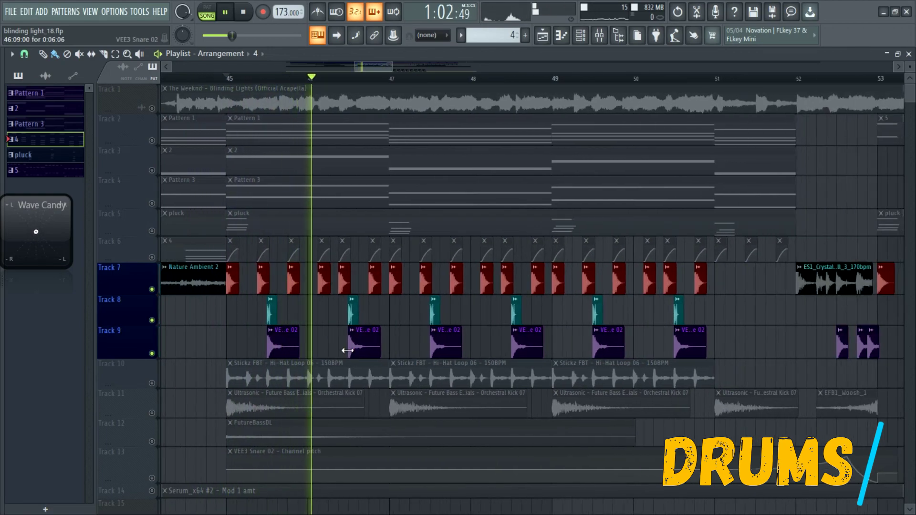
scroll(296, 363, "down", 1)
left_click(159, 350, "shift")
scroll(159, 350, "up", 1)
key("space")
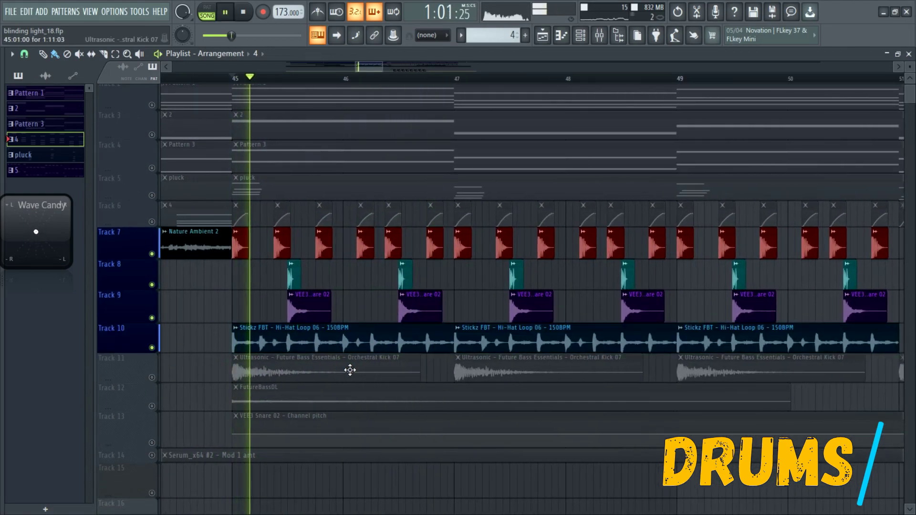
scroll(350, 371, "down", 1)
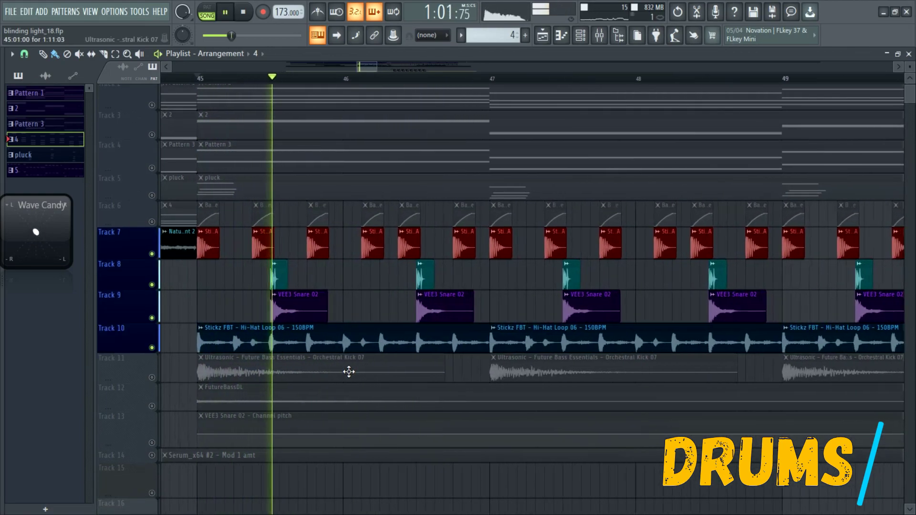
left_click(156, 380, "shift")
key("space")
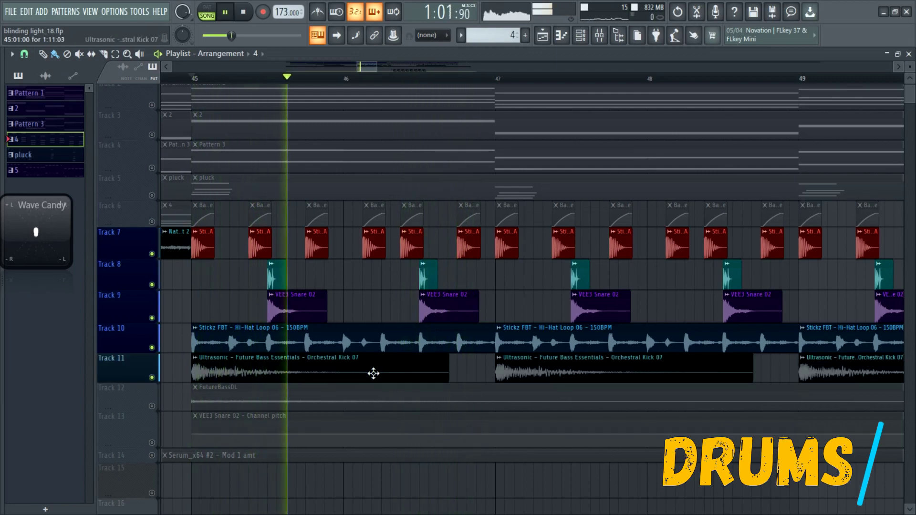
scroll(429, 399, "down", 1)
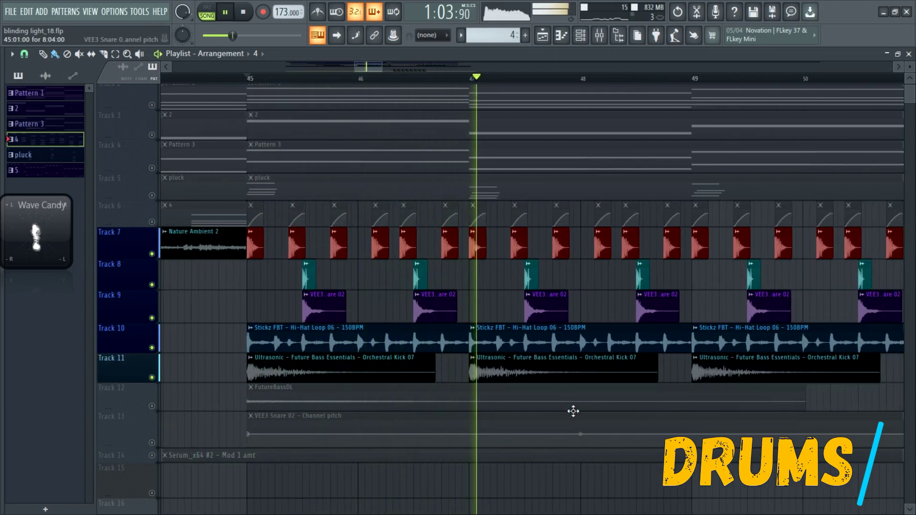
scroll(451, 339, "right", 1)
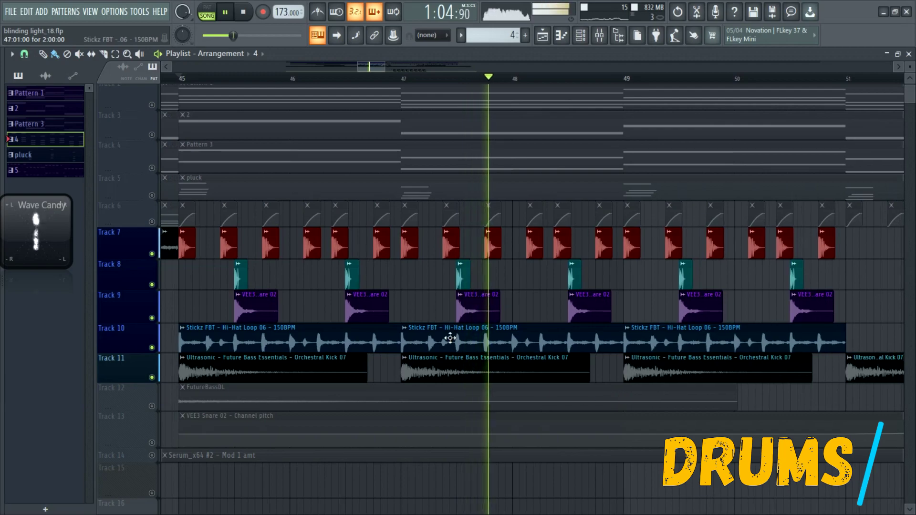
Stop at bar 45, solo Track 3, play it, and unmute Track 6 alongside
key("space")
left_click(143, 209, "shift")
left_click(152, 134, "ctrl")
key("space")
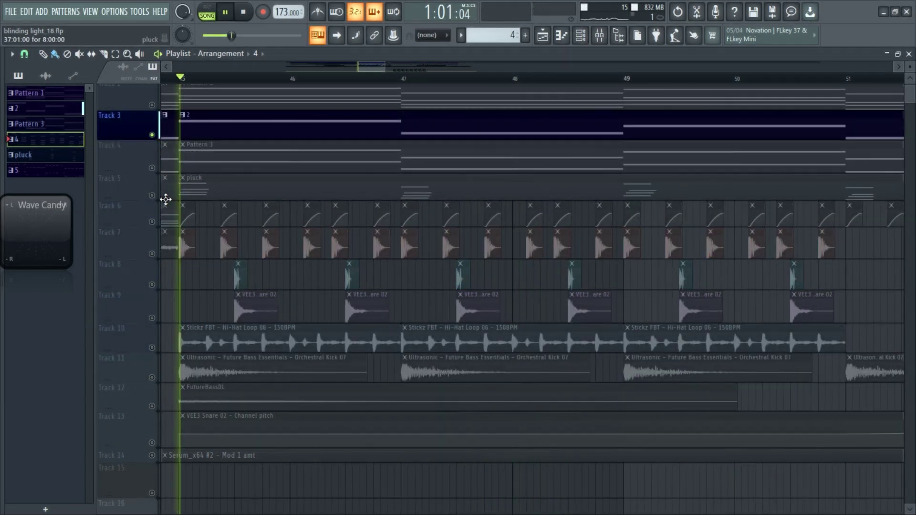
left_click(153, 222)
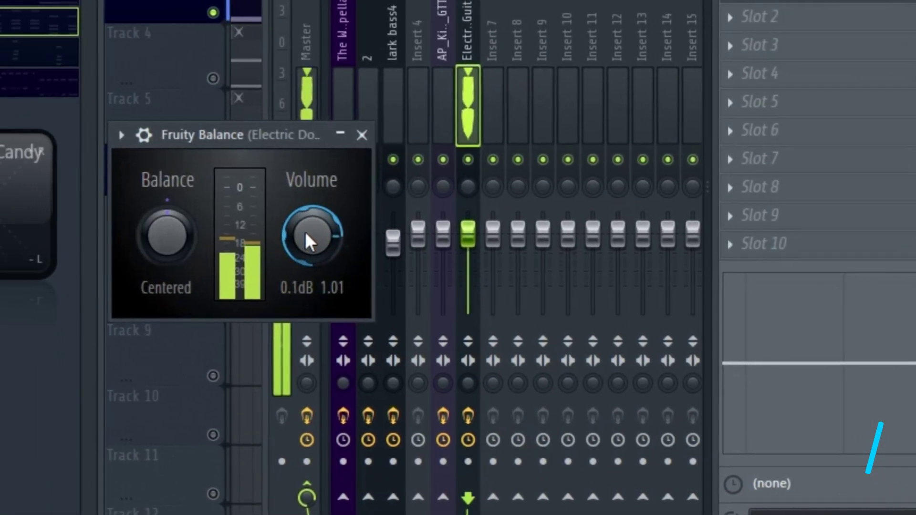
scroll(336, 242, "down", 2)
scroll(337, 242, "up", 2)
Open the options menu for the Fruity Balance volume knob
right_click(338, 240)
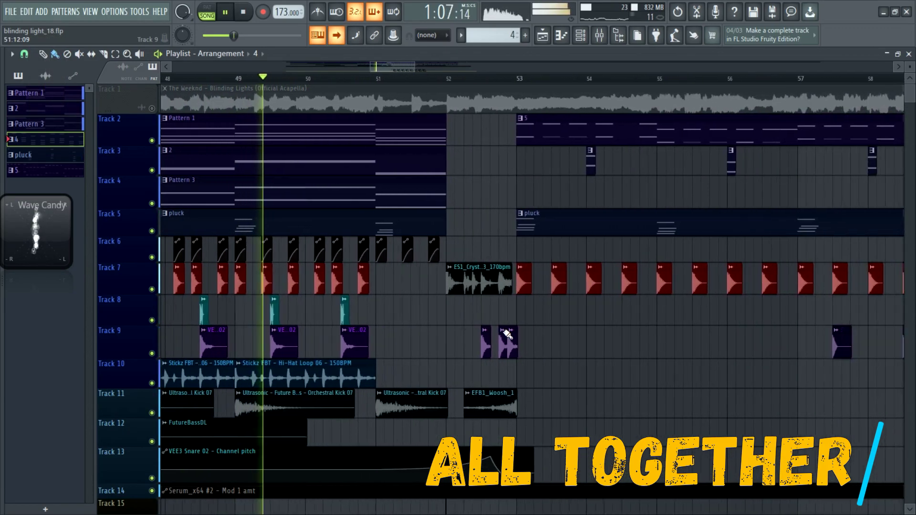
scroll(301, 312, "down", 1)
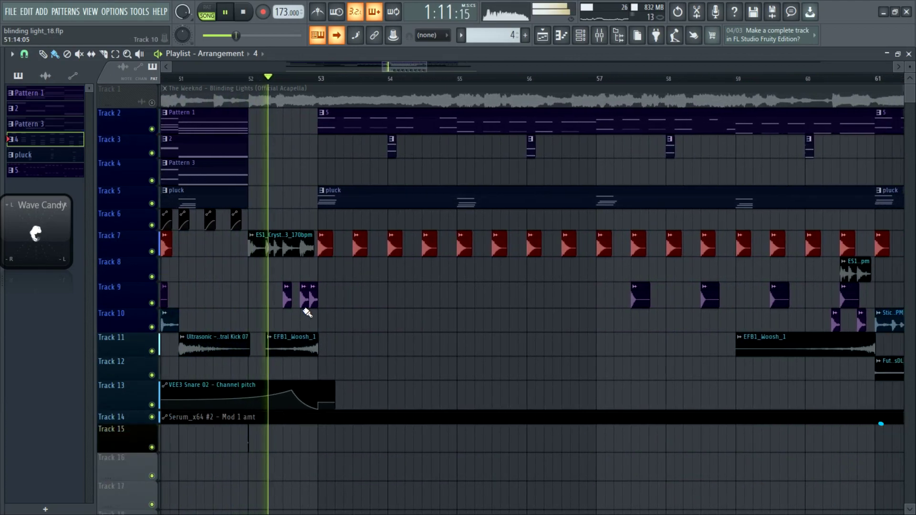
key("space")
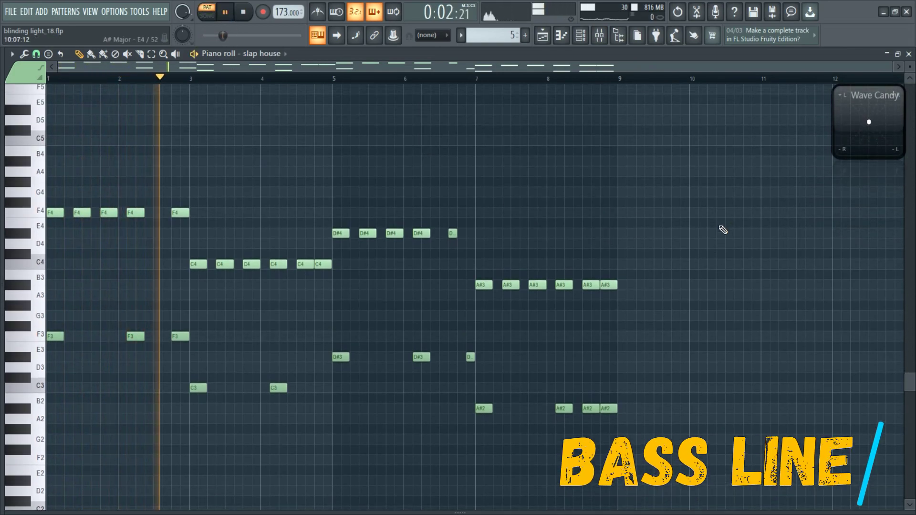
scroll(723, 230, "down", 2)
scroll(194, 219, "up", 2, "ctrl")
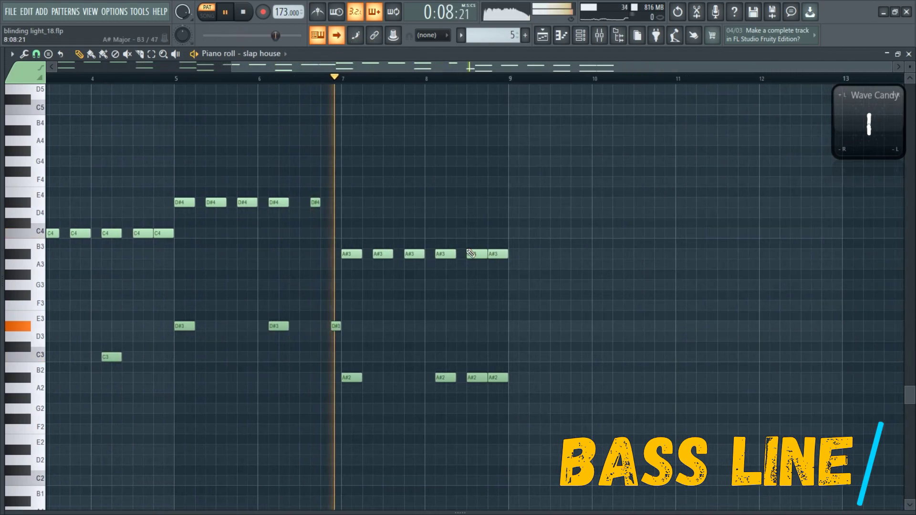
Show the Mixer with F9 to see the slap house bass effect chain
key("F9")
Restart the bass line and inspect its Parametric EQ 2, Soundgoodizer and Relay effects
key("space")
key("space")
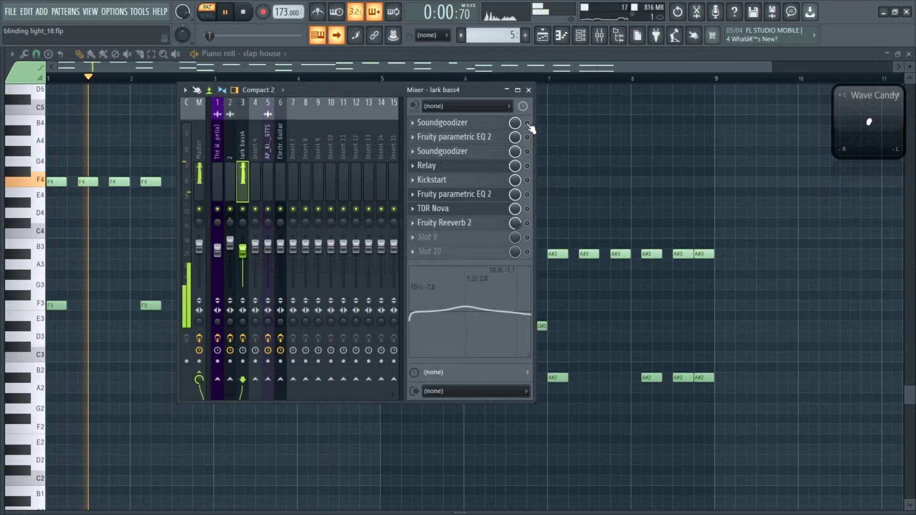
left_click(473, 137)
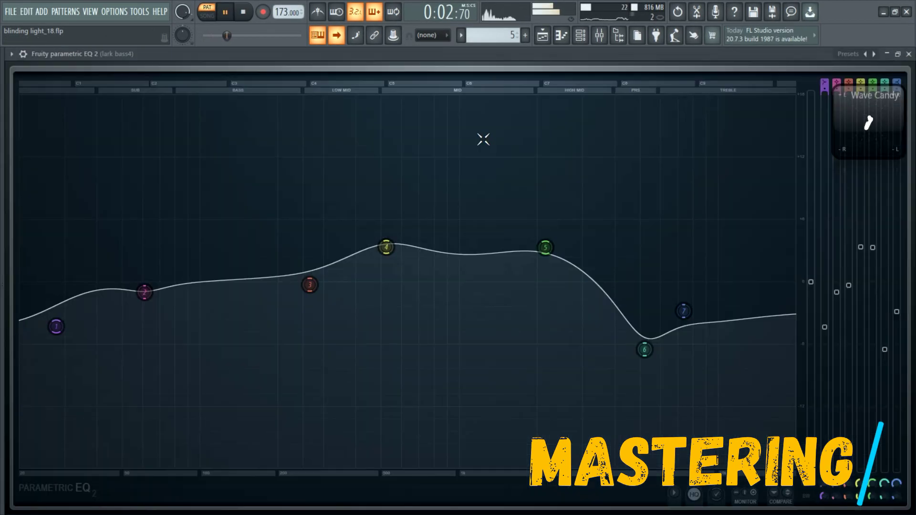
left_click(910, 55)
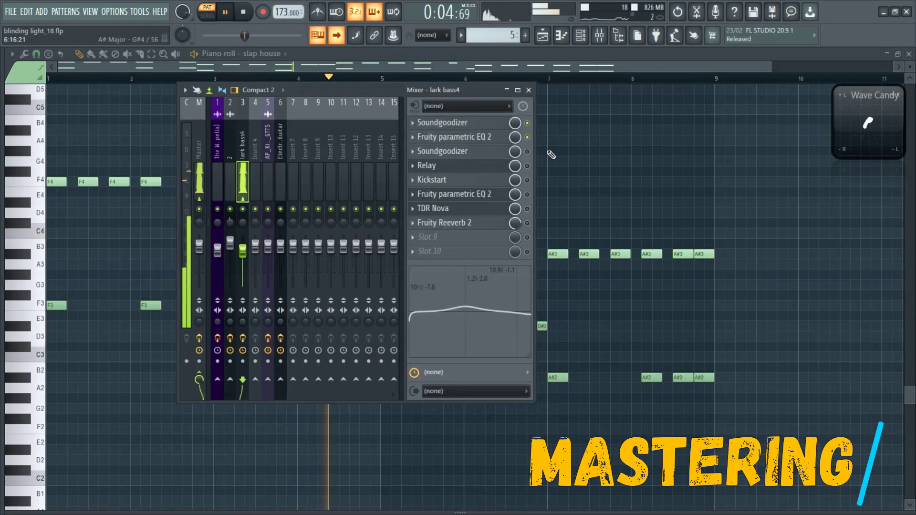
left_click(480, 152)
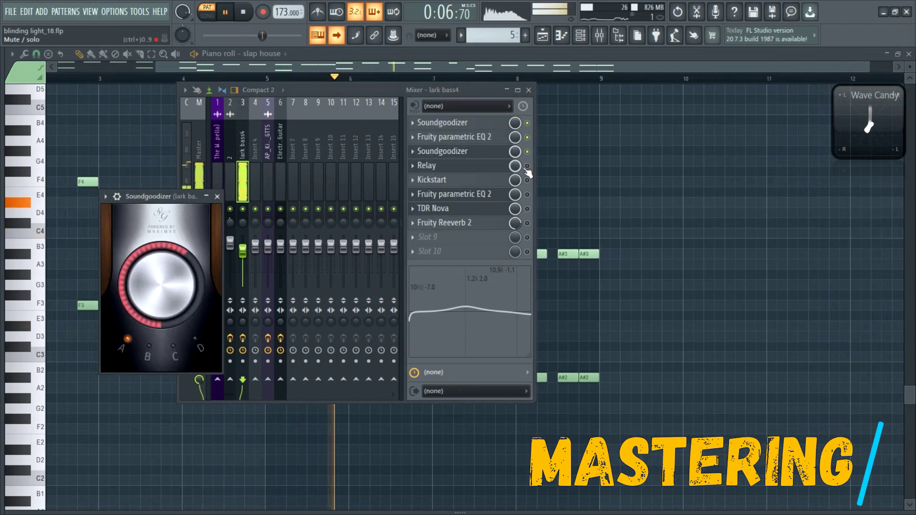
left_click(491, 167)
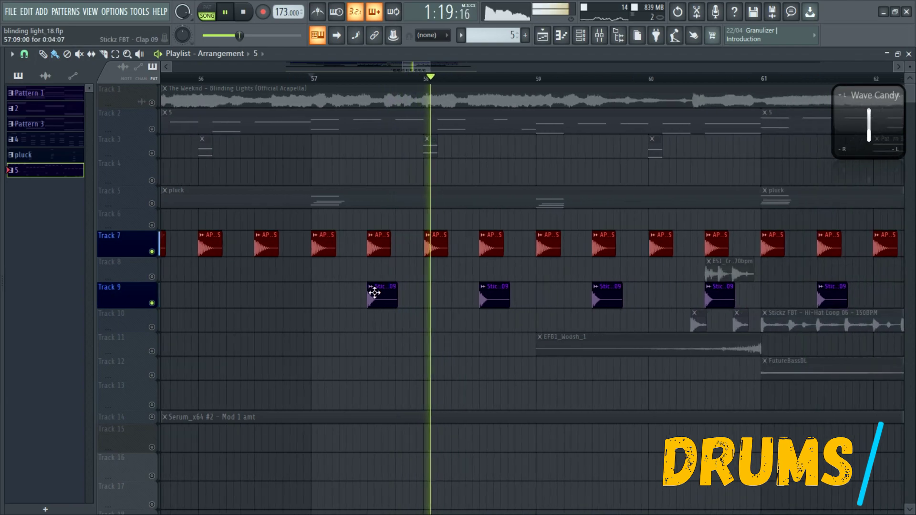
scroll(562, 324, "up", 2)
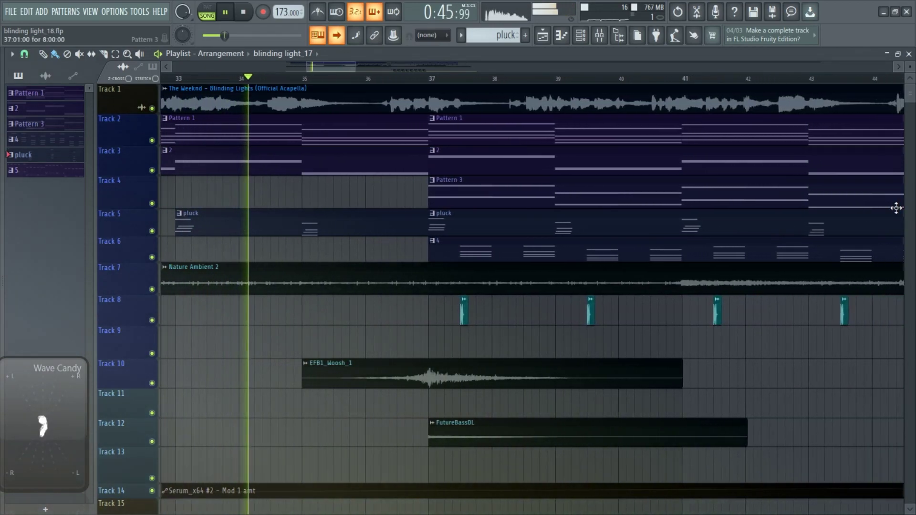
scroll(855, 232, "down", 1)
scroll(830, 245, "up", 1)
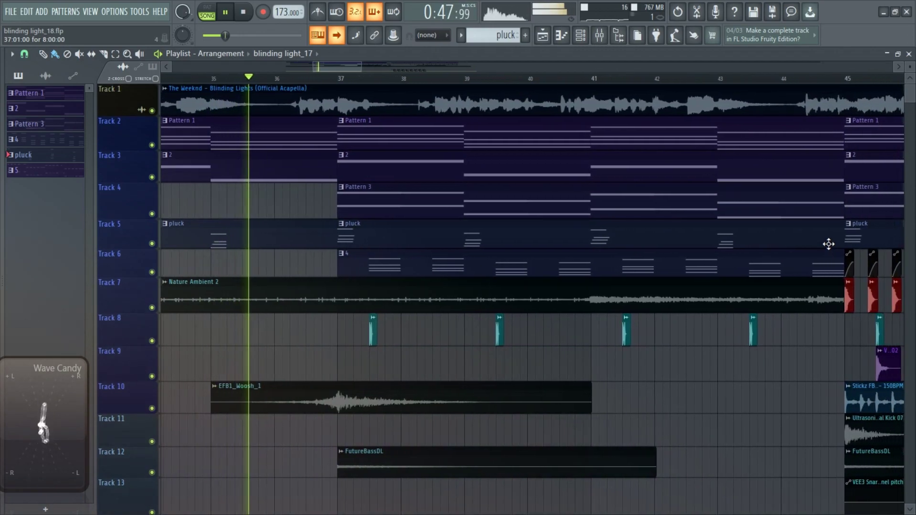
scroll(830, 244, "down", 2, "ctrl")
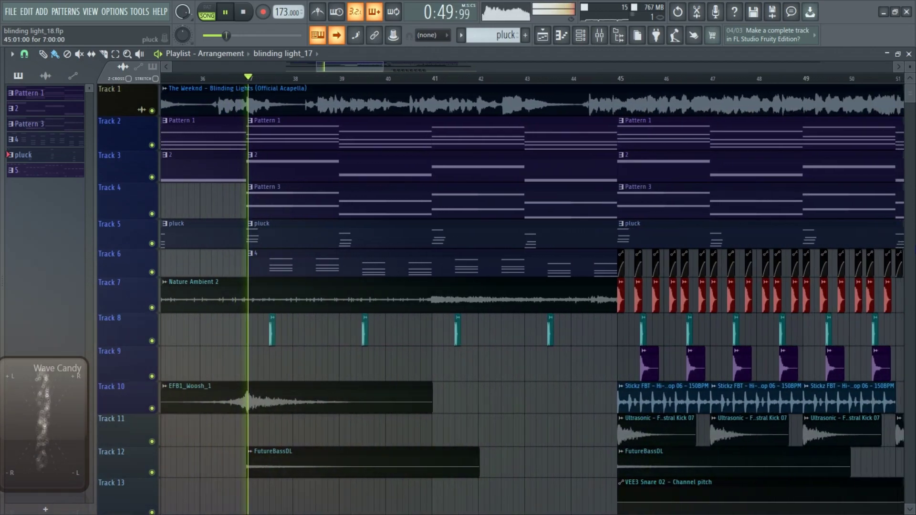
scroll(851, 245, "down", 1, "ctrl")
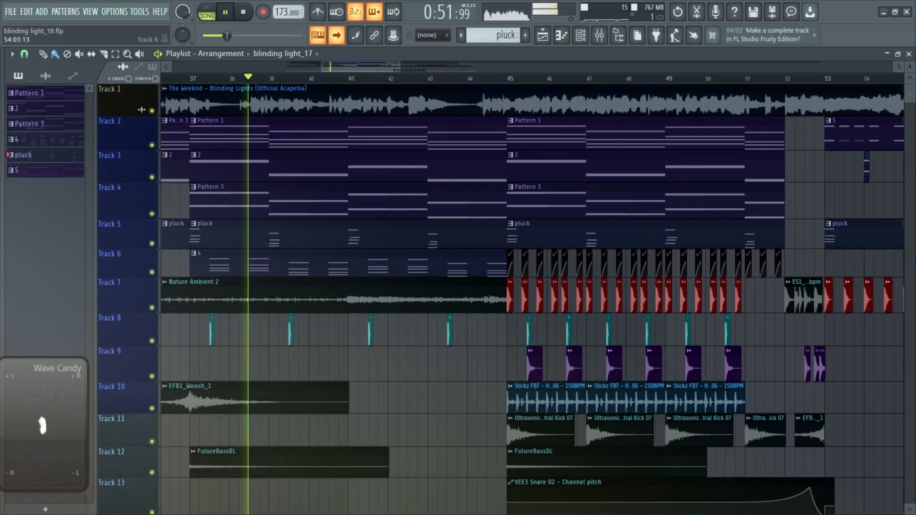
scroll(830, 256, "down", 1, "alt")
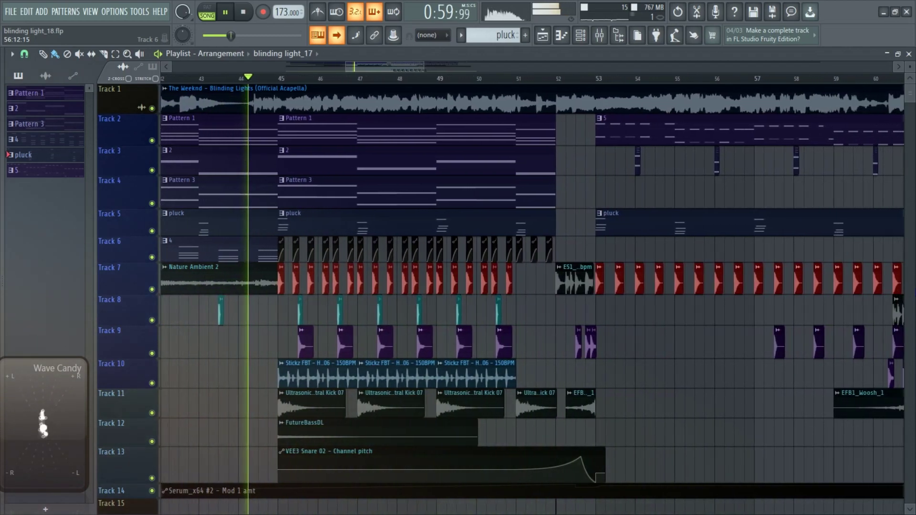
Lower the playback volume two notches with the volume-down key
key("XF86AudioLowerVolume")
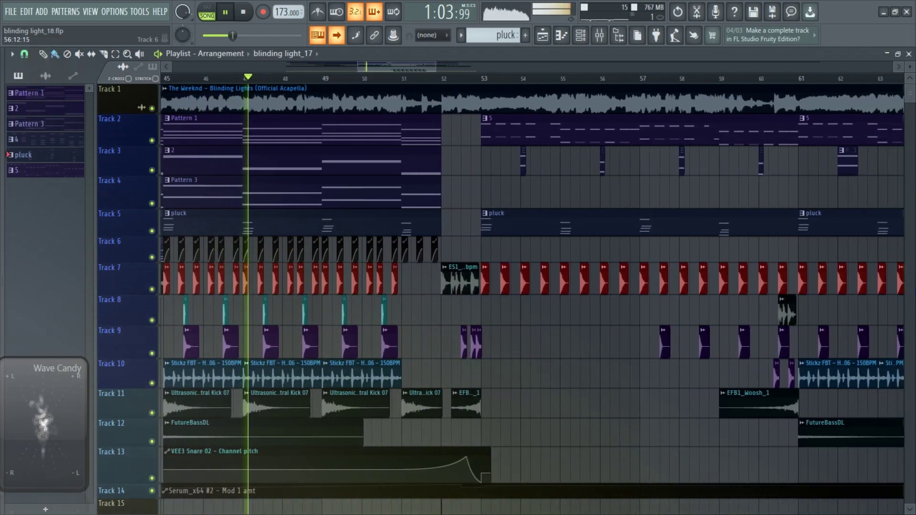
key("XF86AudioLowerVolume")
key("XF86AudioLowerVolume")
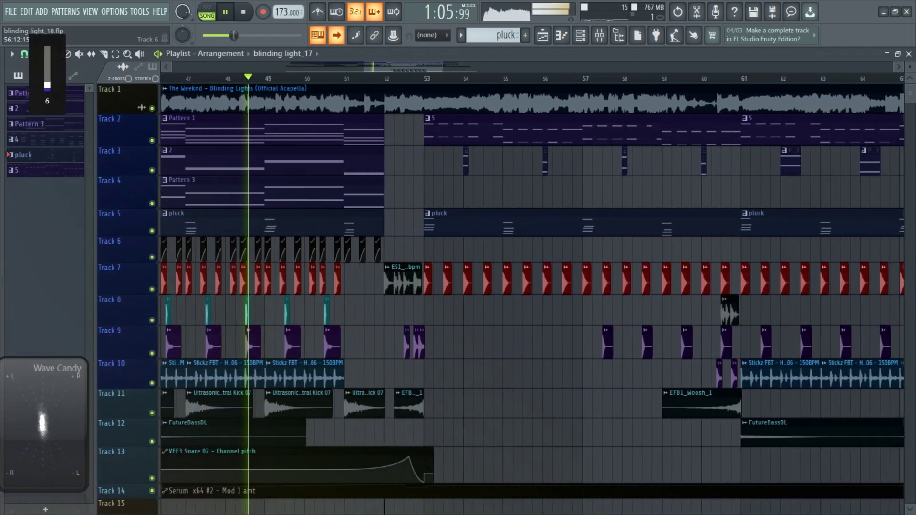